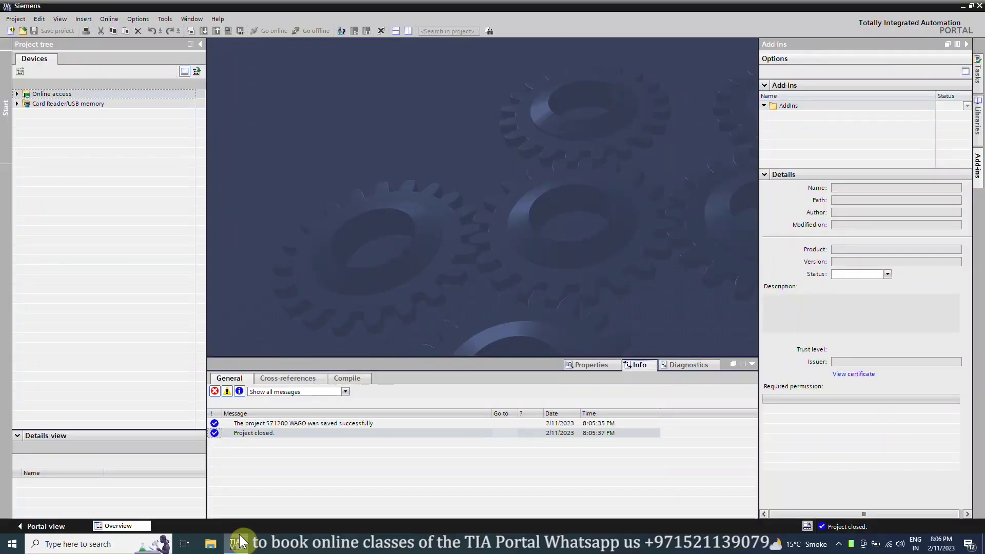
Step: Start a new TIA Portal project after closing the previous one
click(10, 31)
Step: Create project 'S71200 to WAGO PROFINET' and install the WAGO GSDML-V2.31 file from 750-916-V30
text(S71200 to WAGO PROFINET)
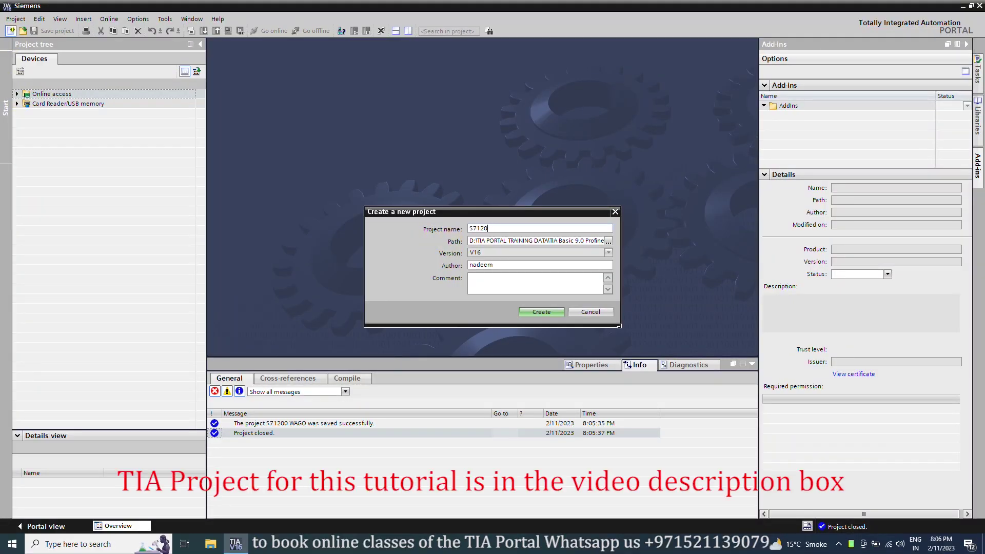
click(541, 311)
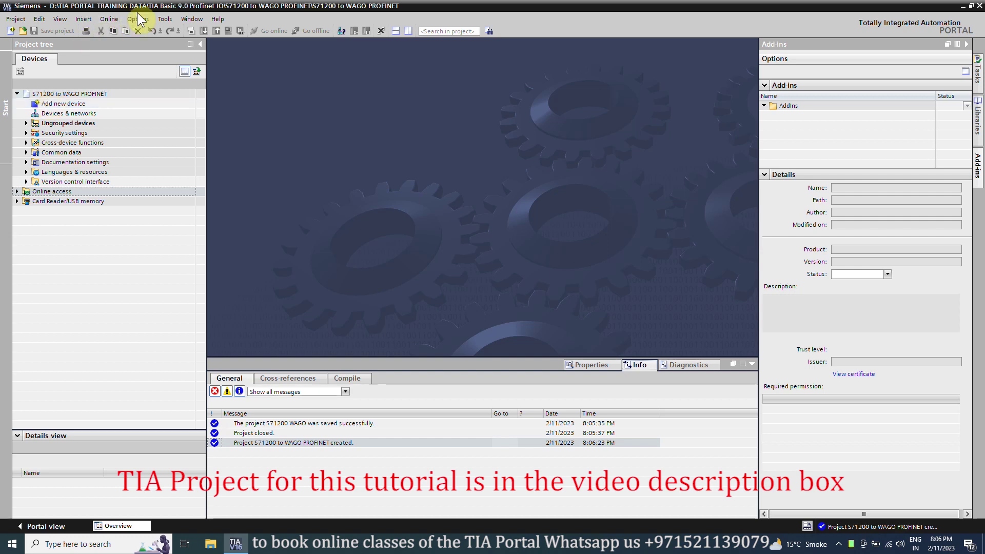
click(164, 19)
mouse_move(143, 21)
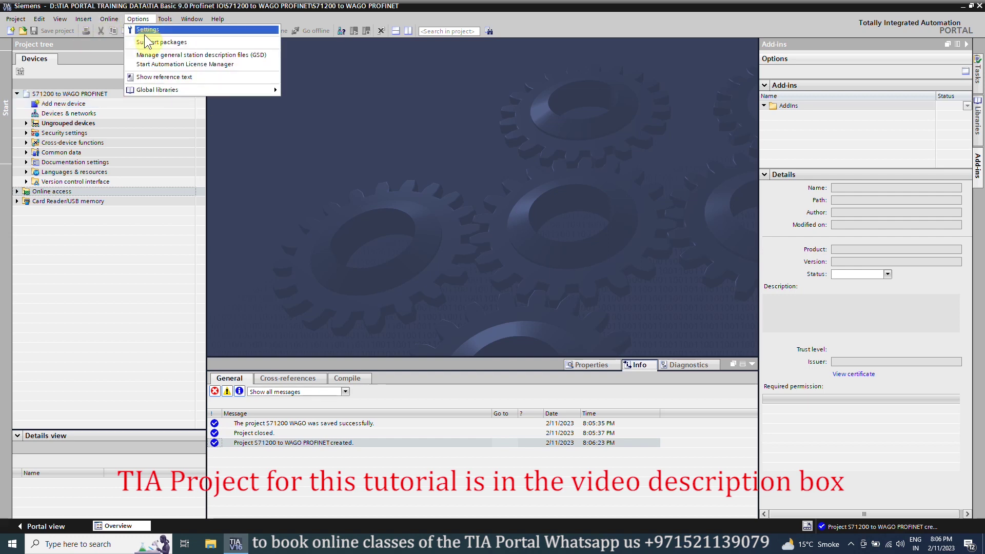
click(154, 55)
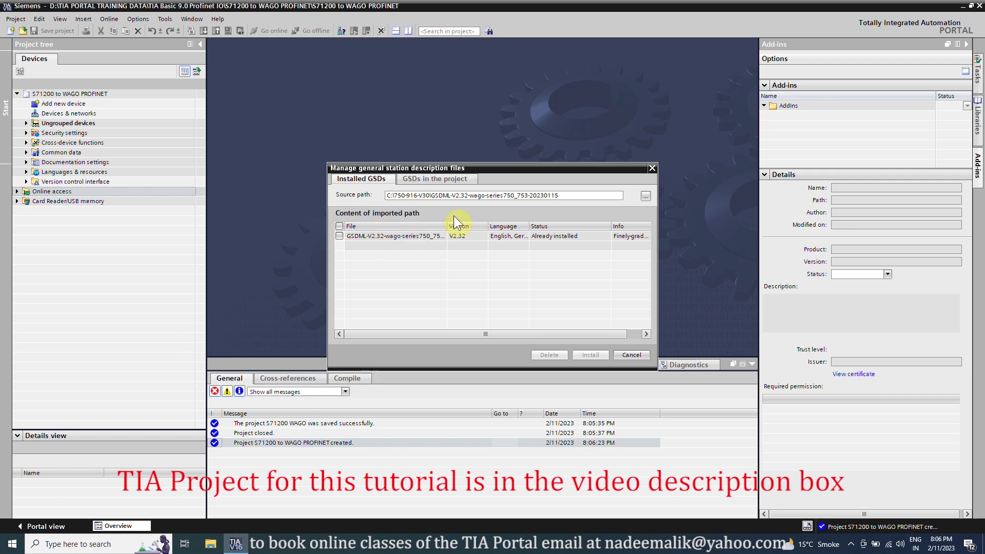
click(645, 196)
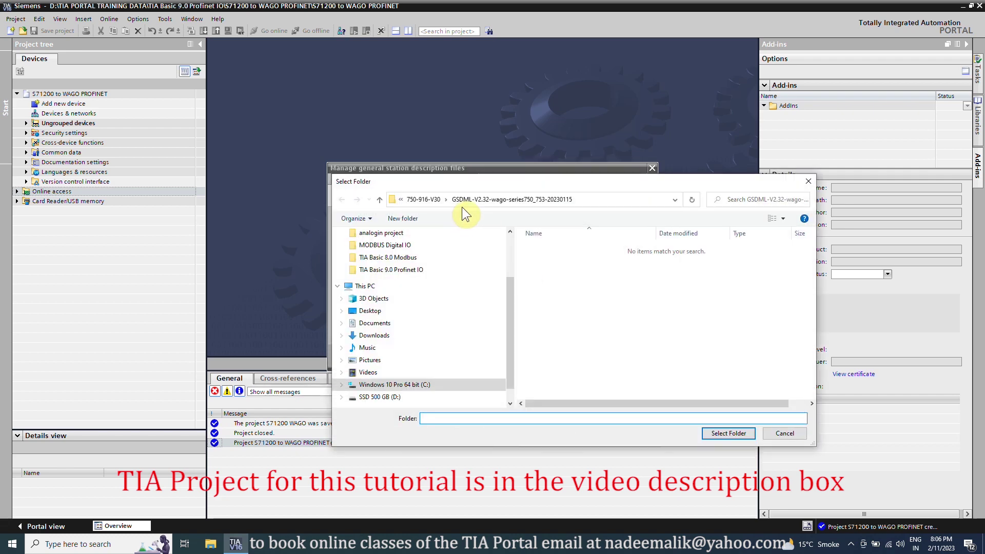
click(416, 200)
double_click(556, 298)
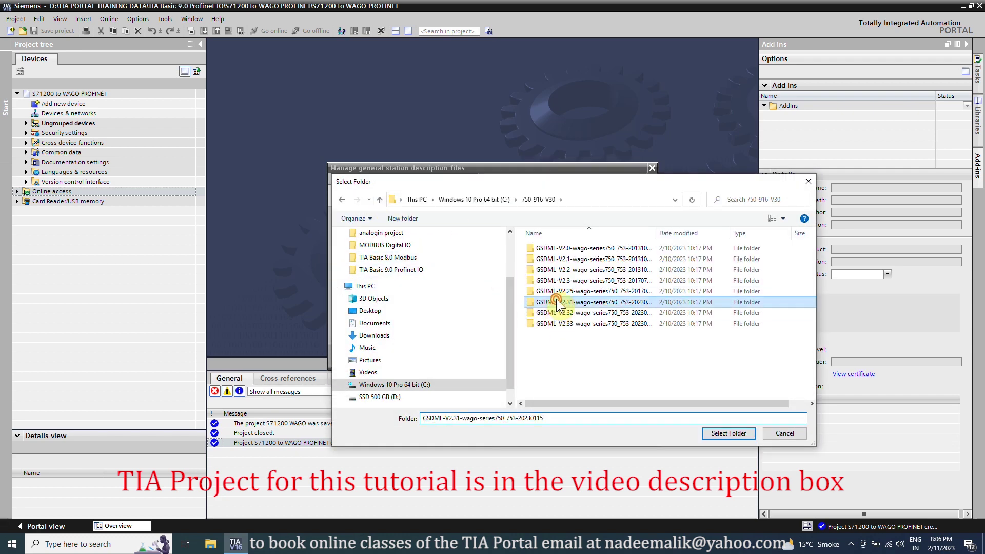
click(729, 433)
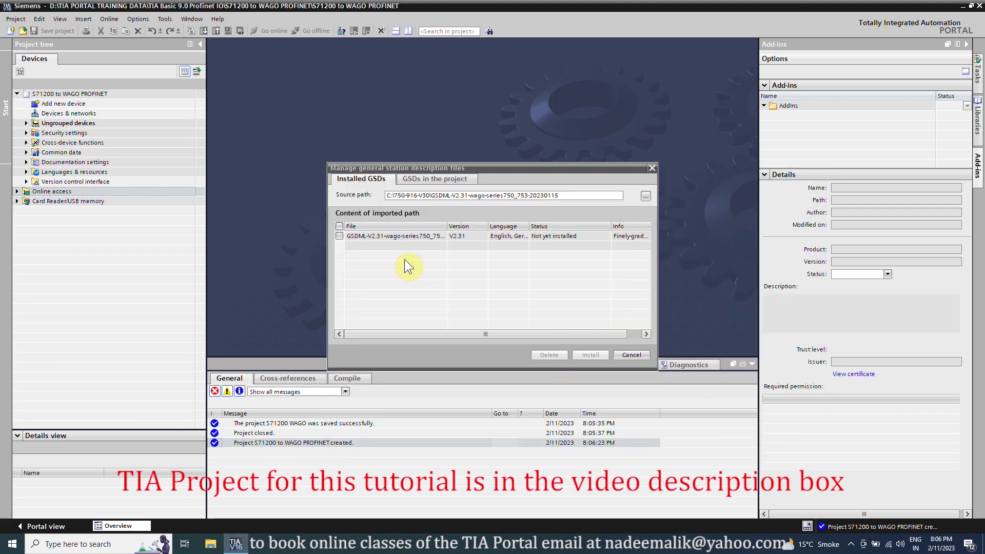
click(340, 226)
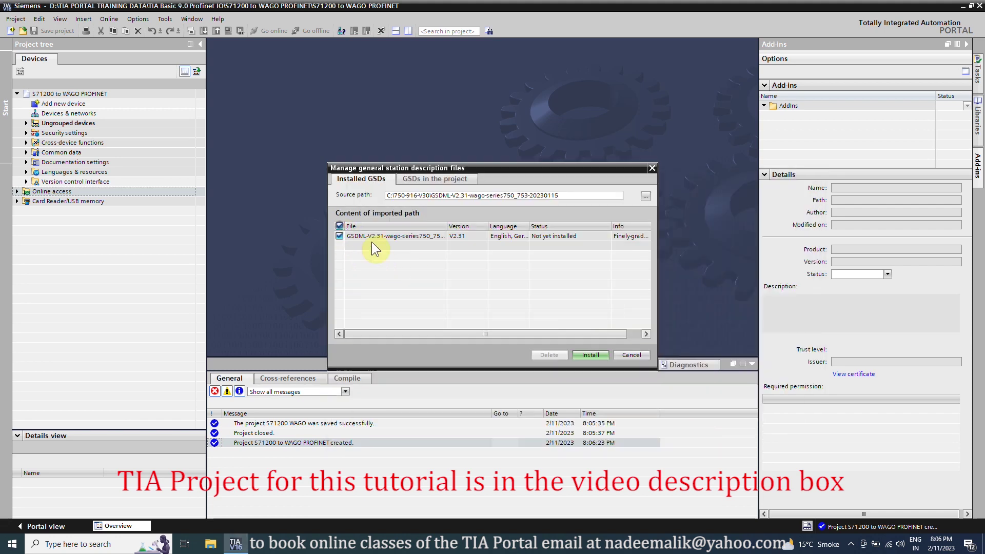
click(586, 353)
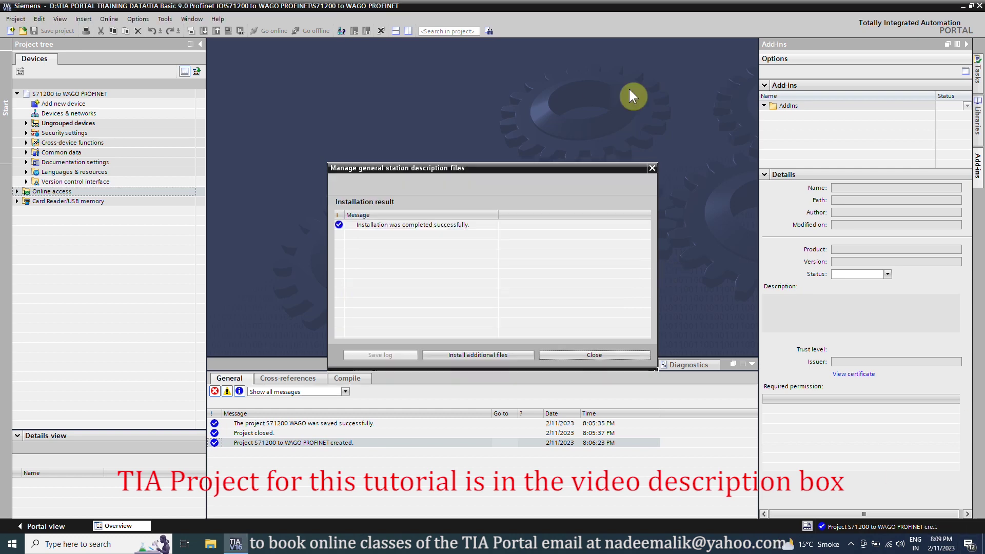
Step: Add a CPU 1214C DC/DC/Rly, 6ES7 214-1HG31-0XB0 V3.0, to the project as PLC_1
click(593, 352)
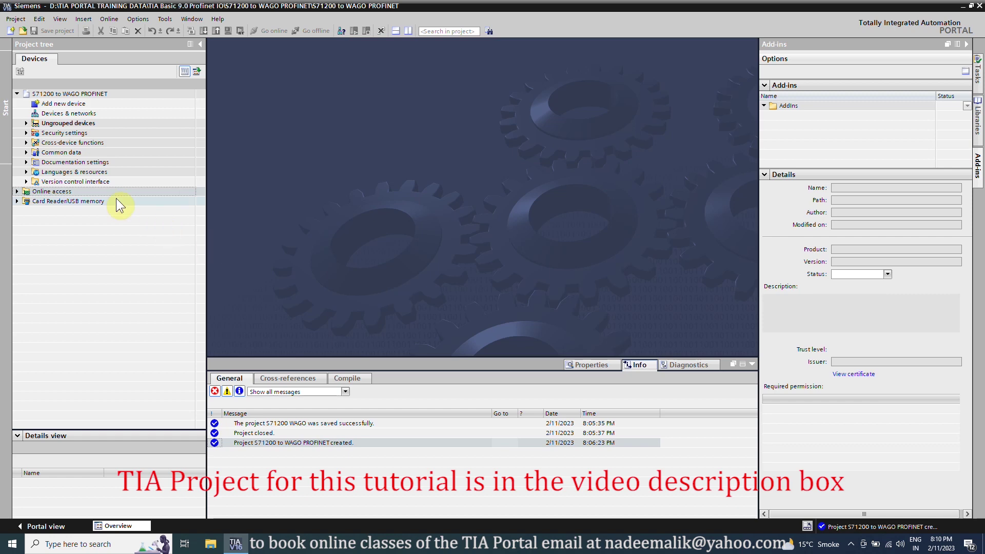
double_click(63, 104)
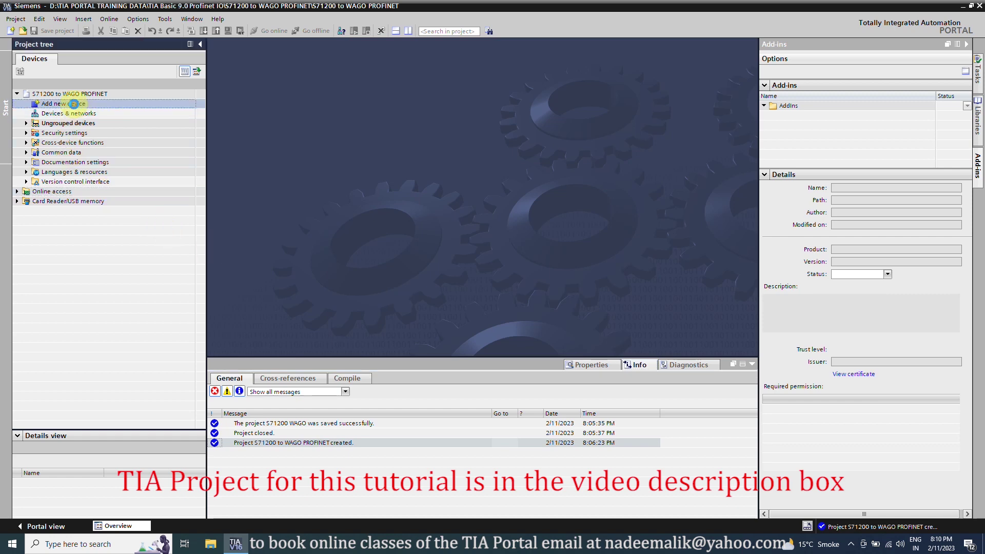
click(400, 156)
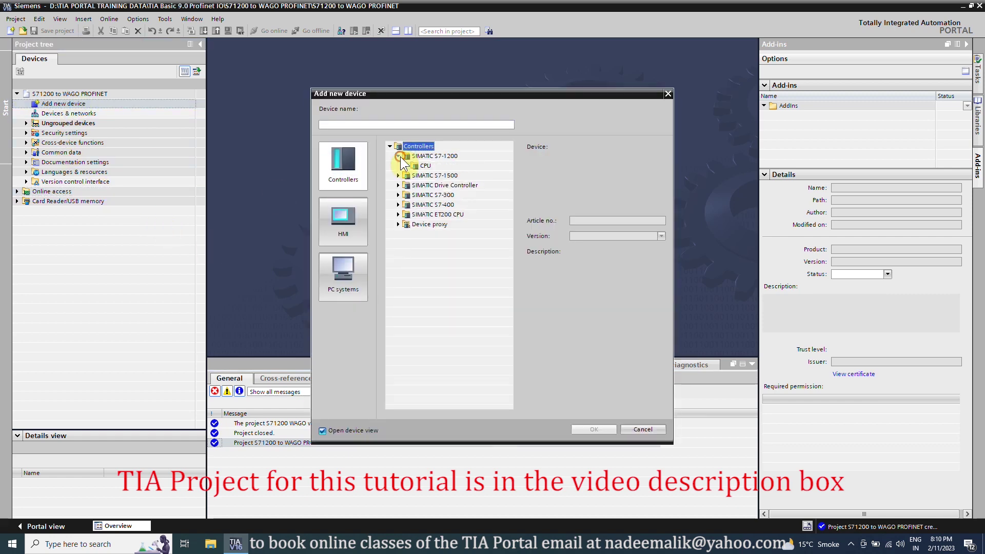
click(405, 166)
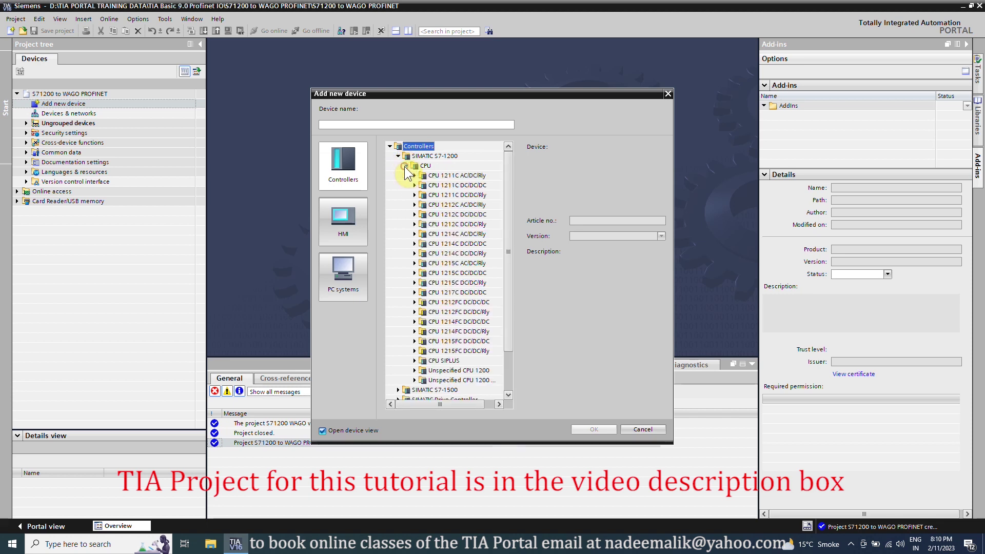
click(415, 253)
click(444, 273)
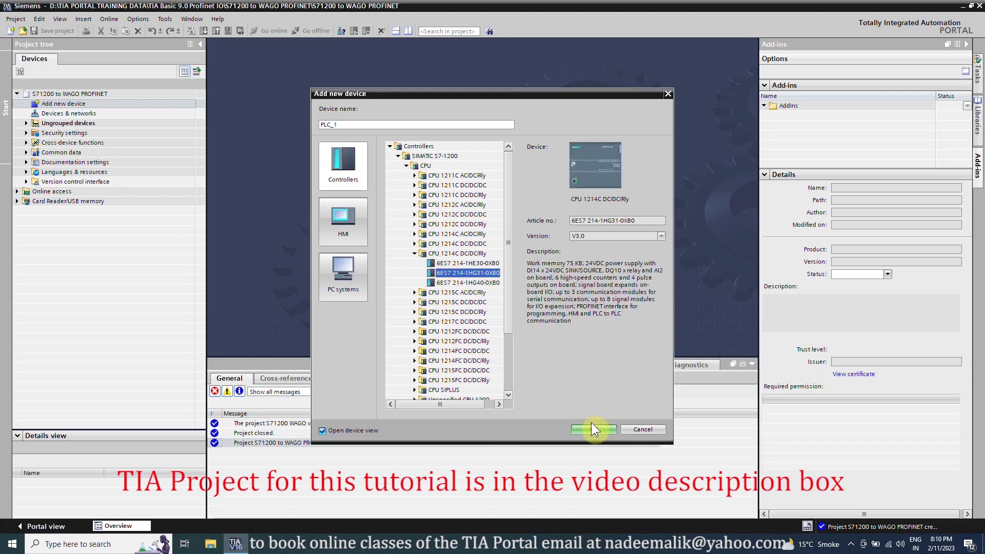
click(592, 430)
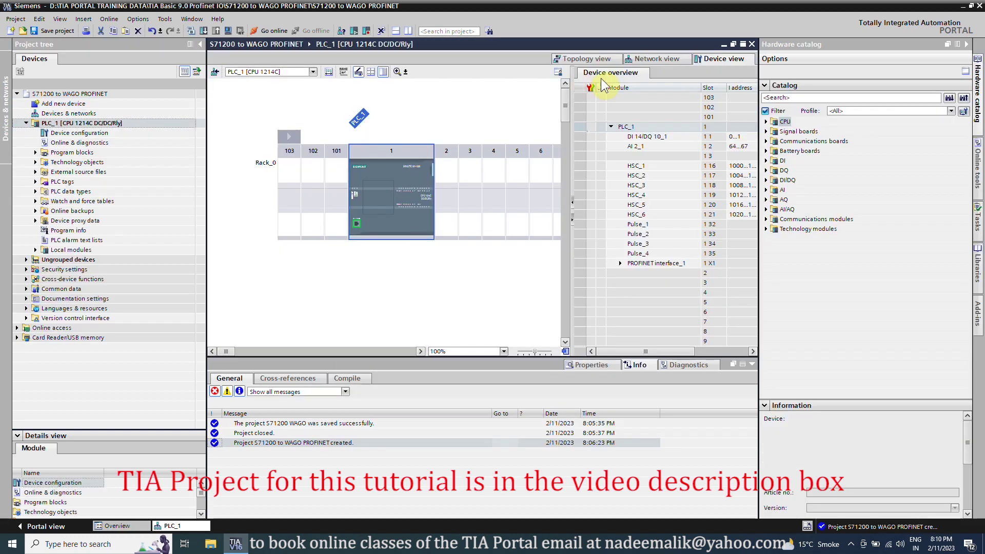
Step: Place the WAGO 750-370 V02.04.xx (FW05) coupler from the PROFINET IO catalog into the network
click(637, 57)
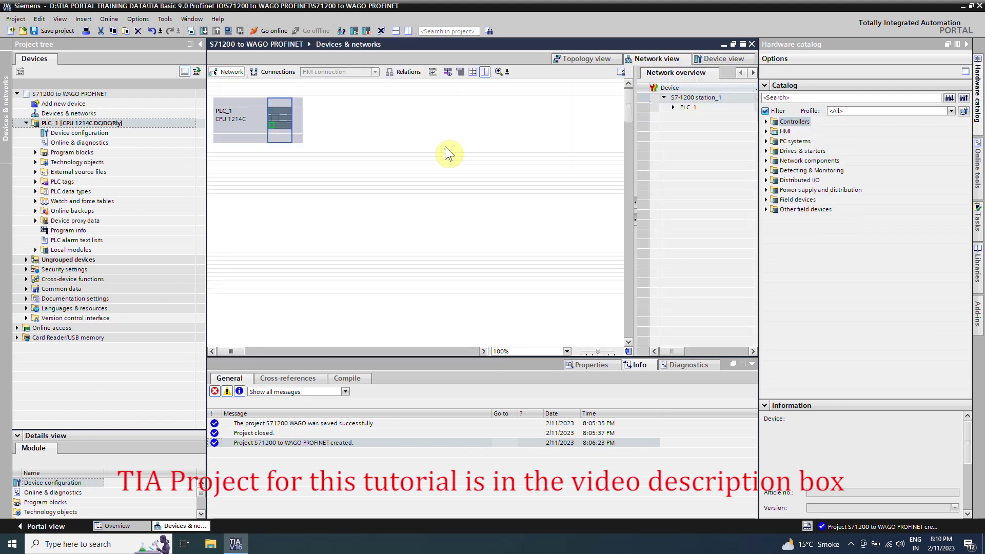
click(767, 210)
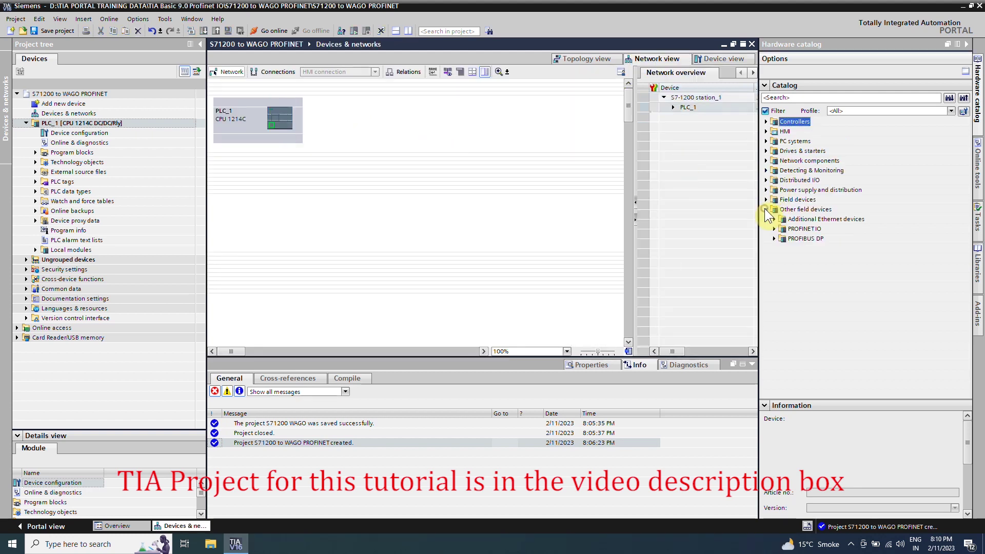
click(774, 229)
click(782, 268)
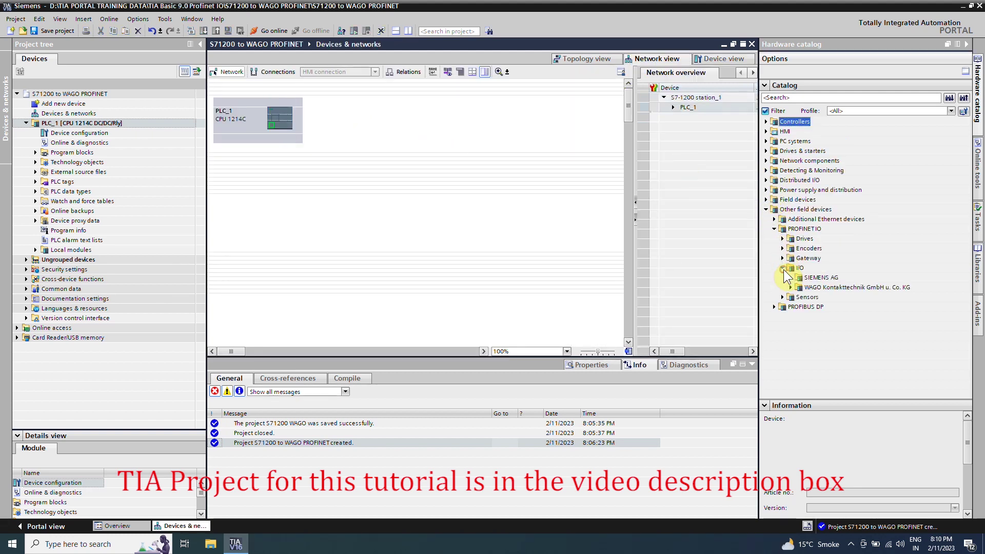
click(791, 288)
click(799, 305)
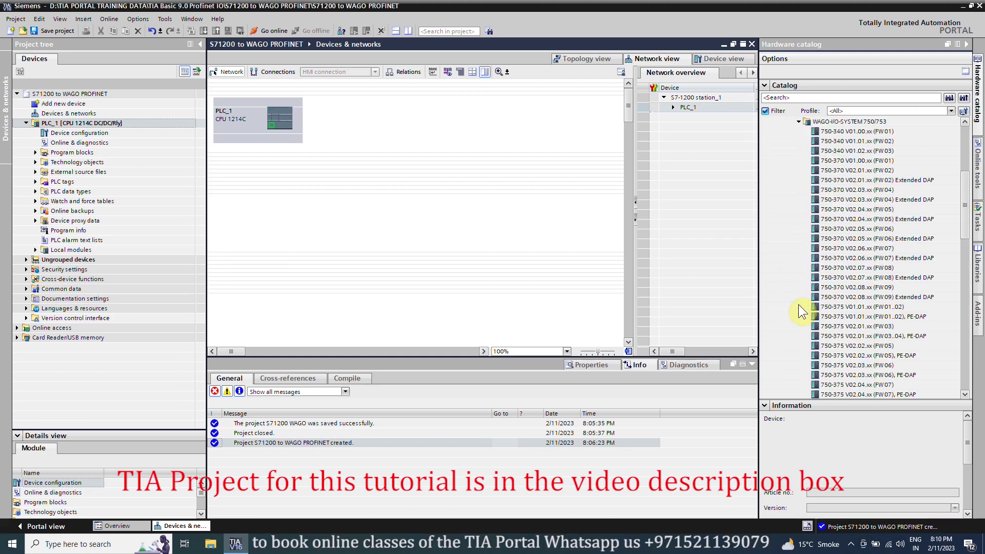
click(831, 210)
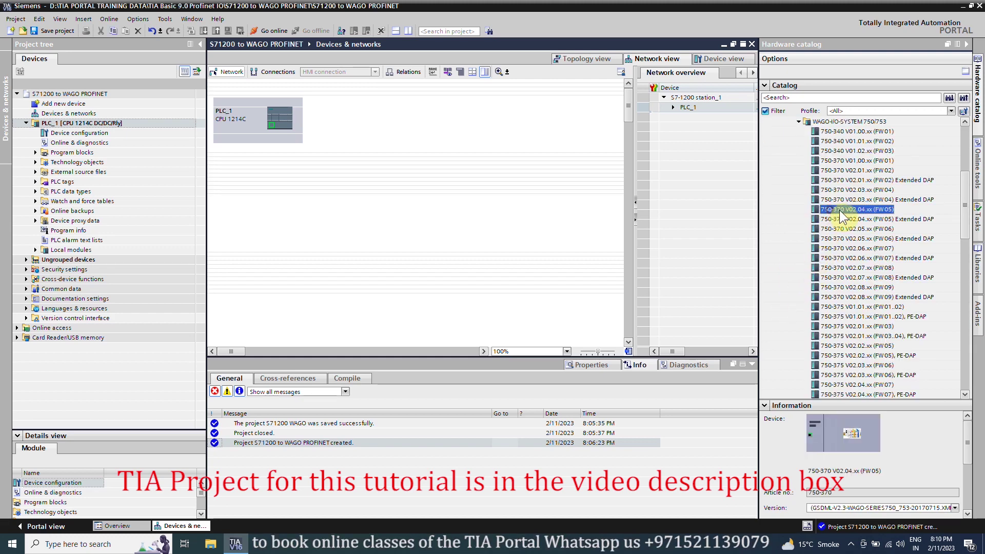
drag(854, 210, 401, 134)
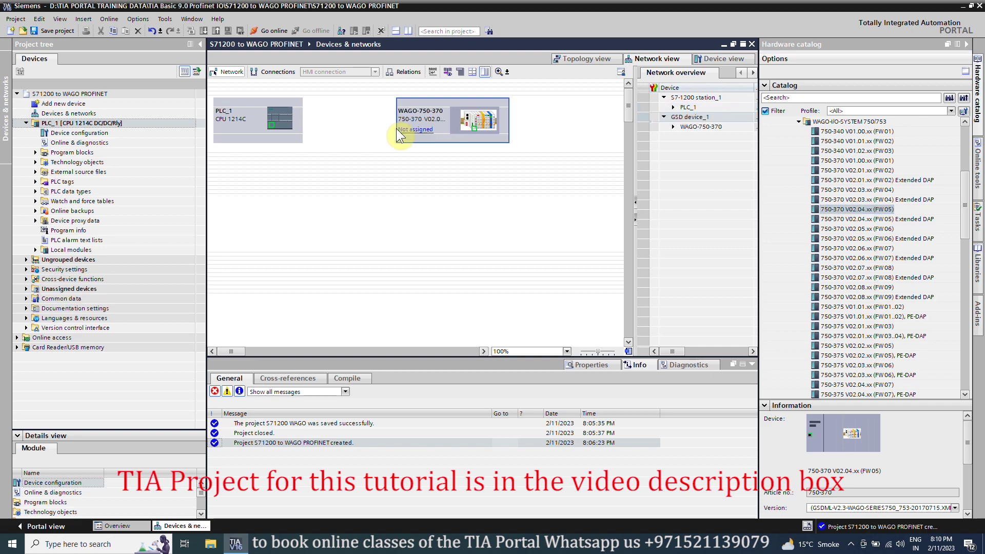
double_click(487, 117)
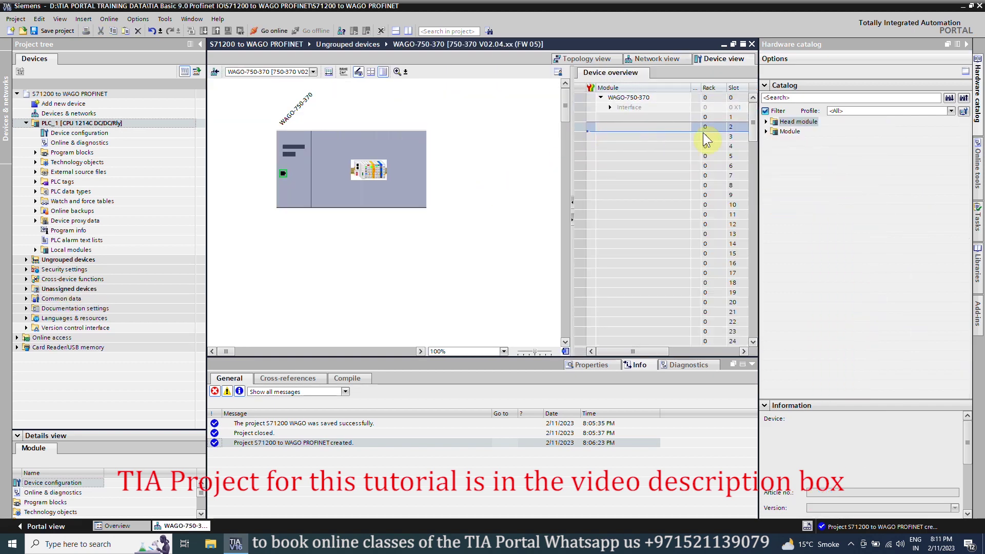
Step: Insert a 75x431 8DI module into slot 1 and a 750-1504 16DO module into slot 2
click(766, 132)
click(774, 170)
drag(812, 258, 656, 126)
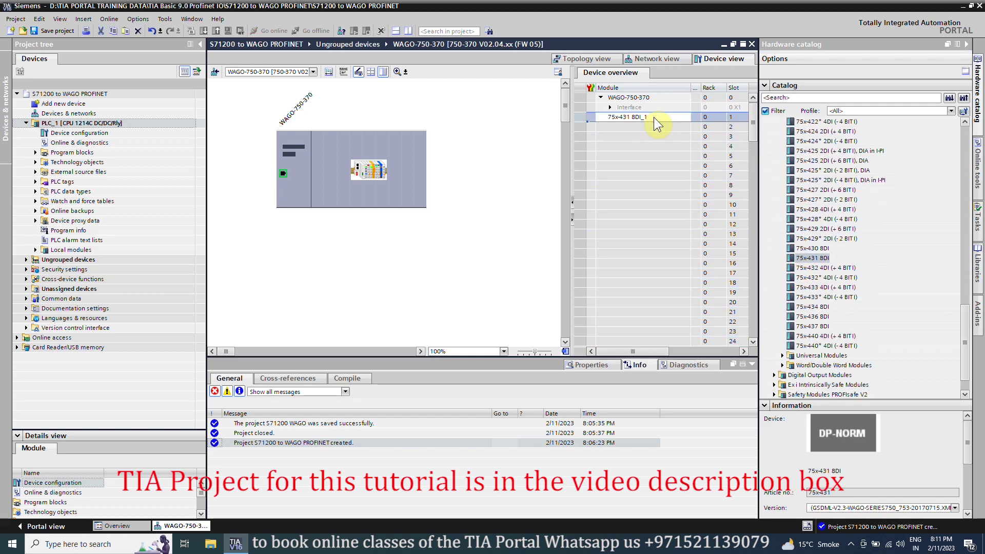
scroll(774, 171, up, 5)
click(774, 171)
click(774, 177)
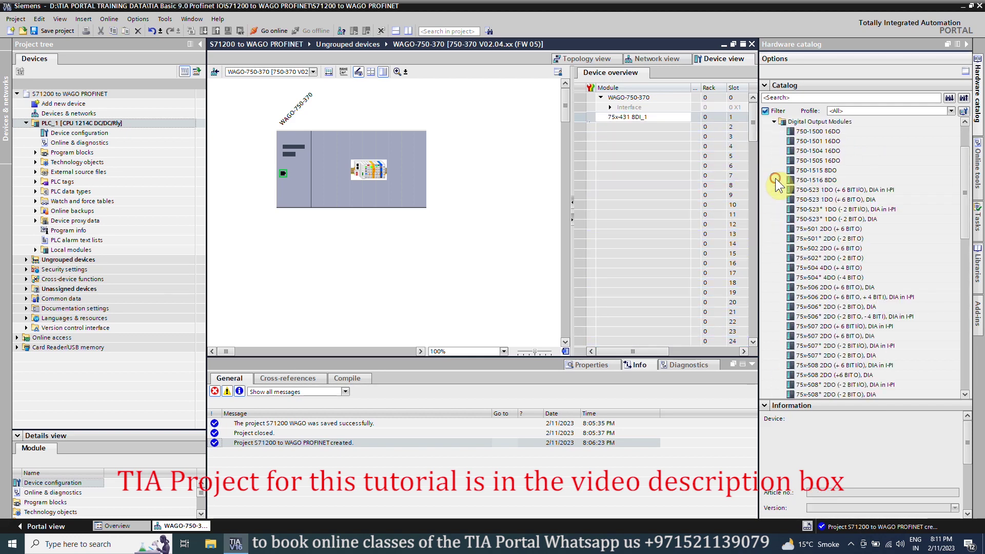
drag(818, 152, 671, 127)
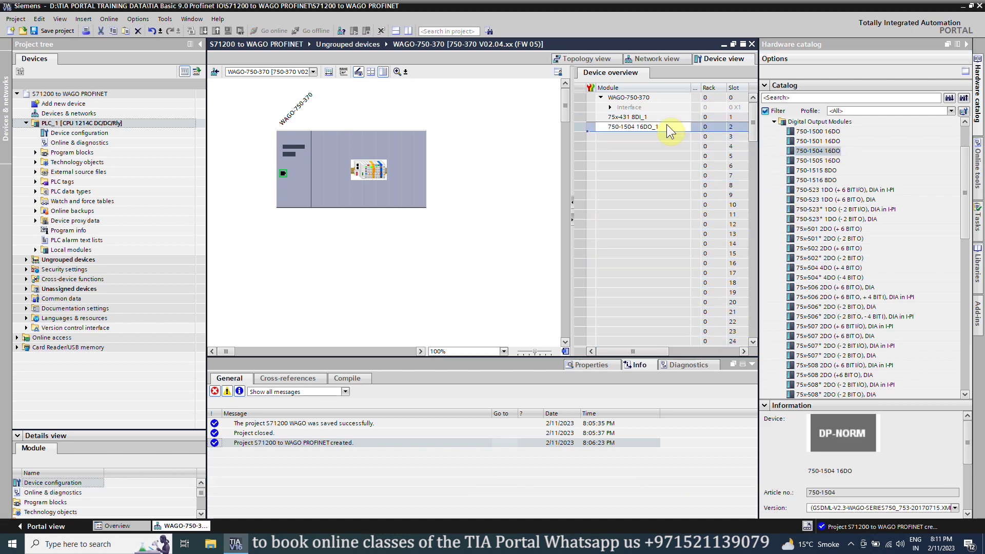
Step: Assign the WAGO coupler to PLC_1.PROFINET interface_1 as its IO controller
click(658, 59)
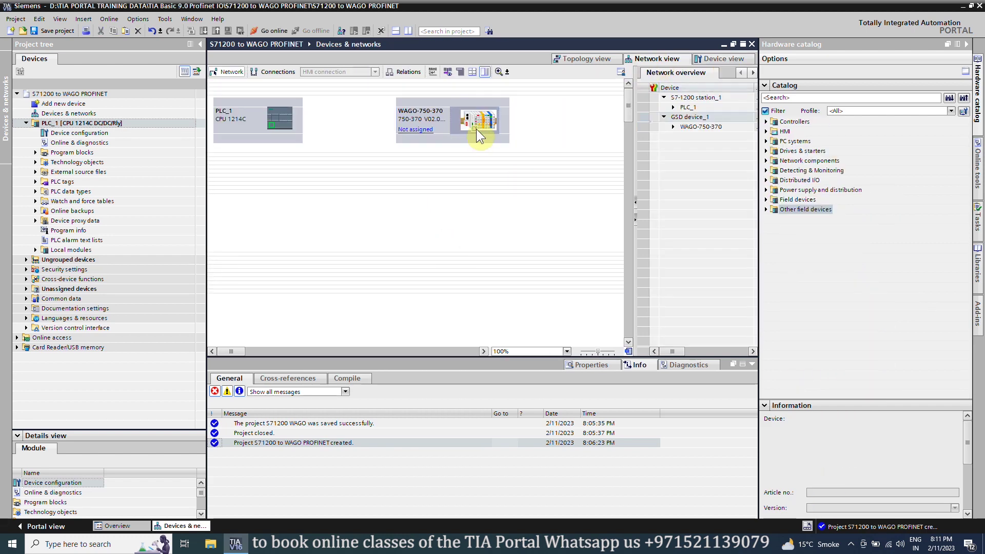
click(430, 132)
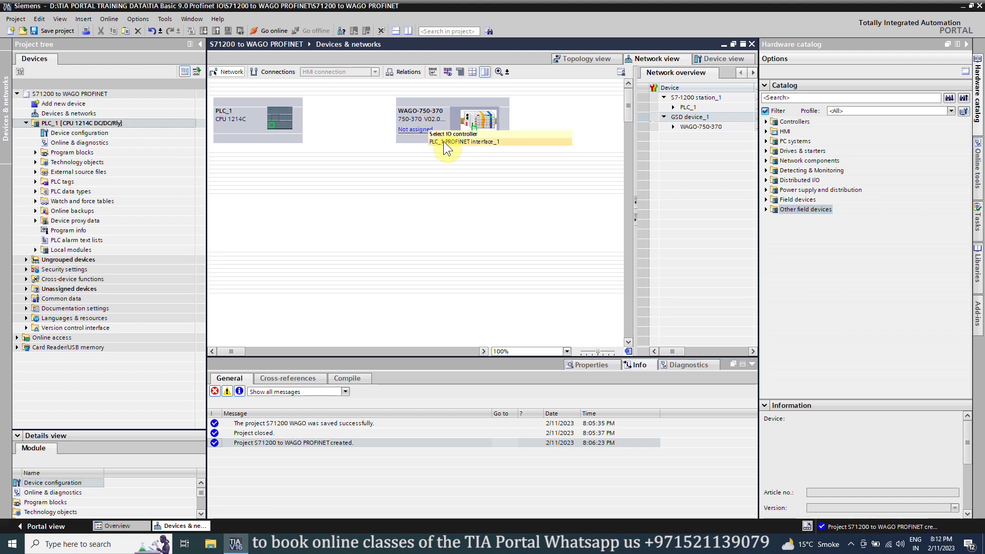
click(443, 141)
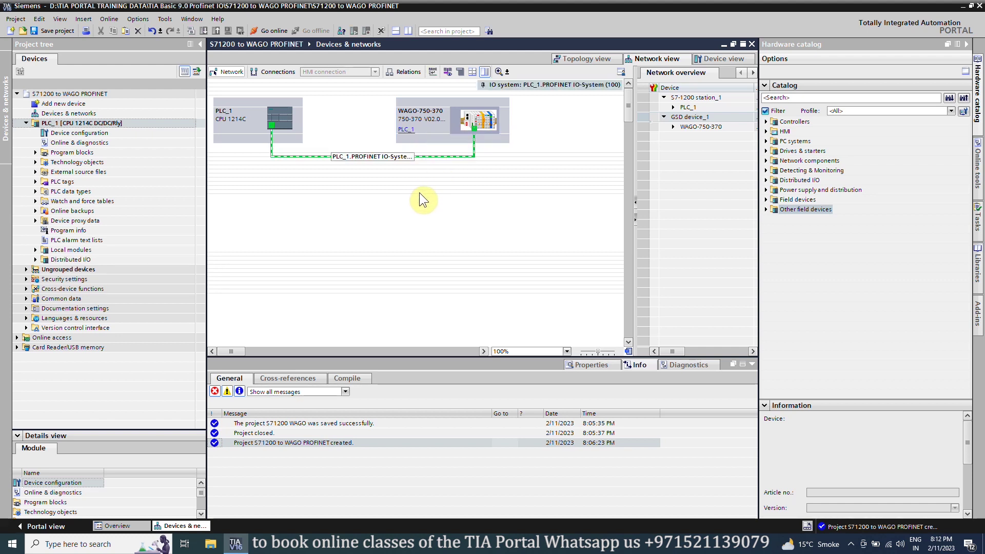
double_click(285, 130)
drag(372, 356, 396, 280)
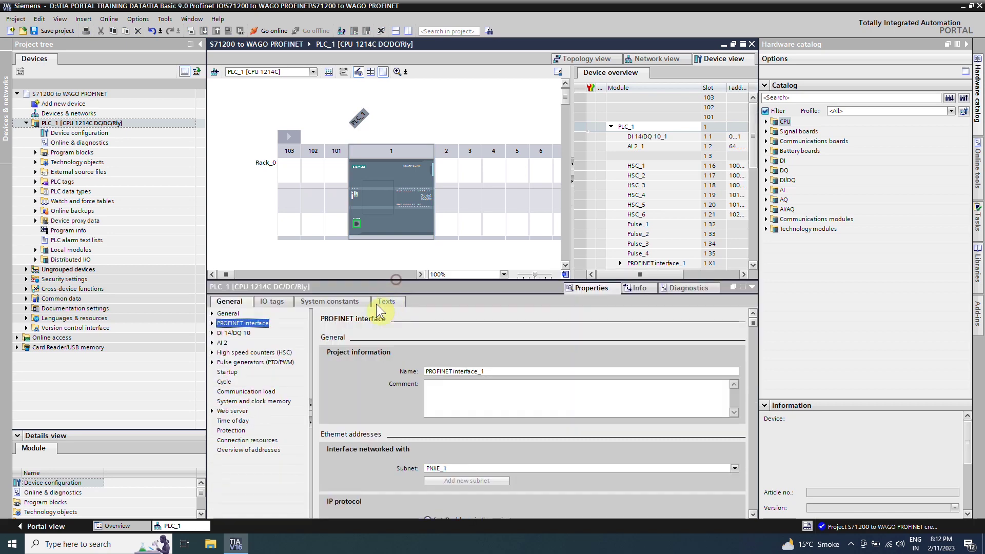
scroll(378, 395, down, 3)
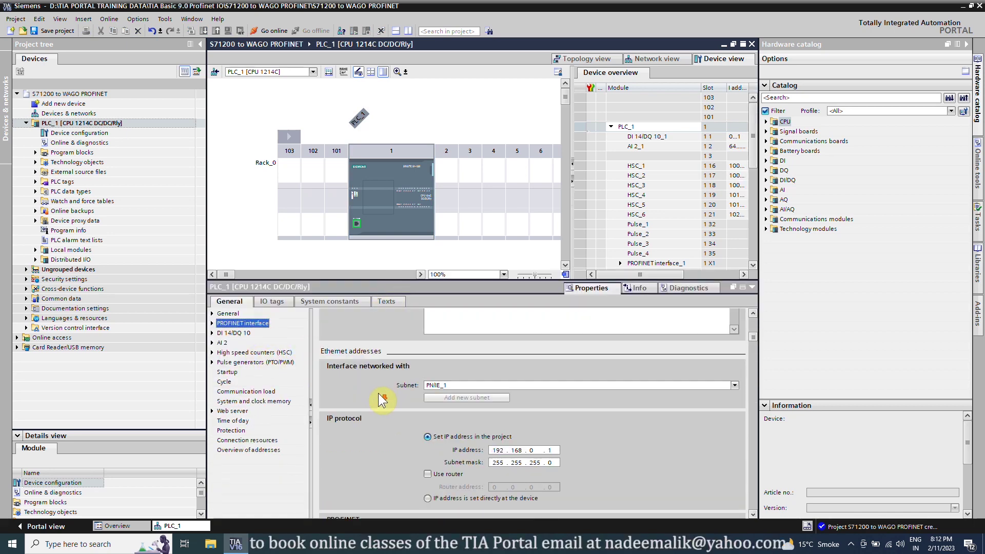
scroll(378, 393, down, 3)
scroll(378, 393, up, 2)
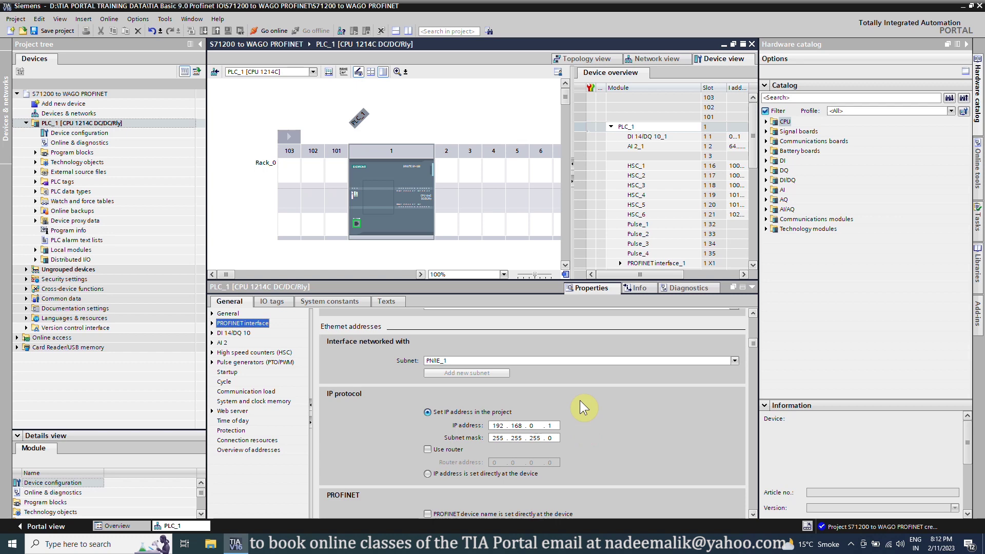
Step: Set the WAGO-750-370's PROFINET interface IP address to 192.168.0.5
click(660, 61)
click(485, 126)
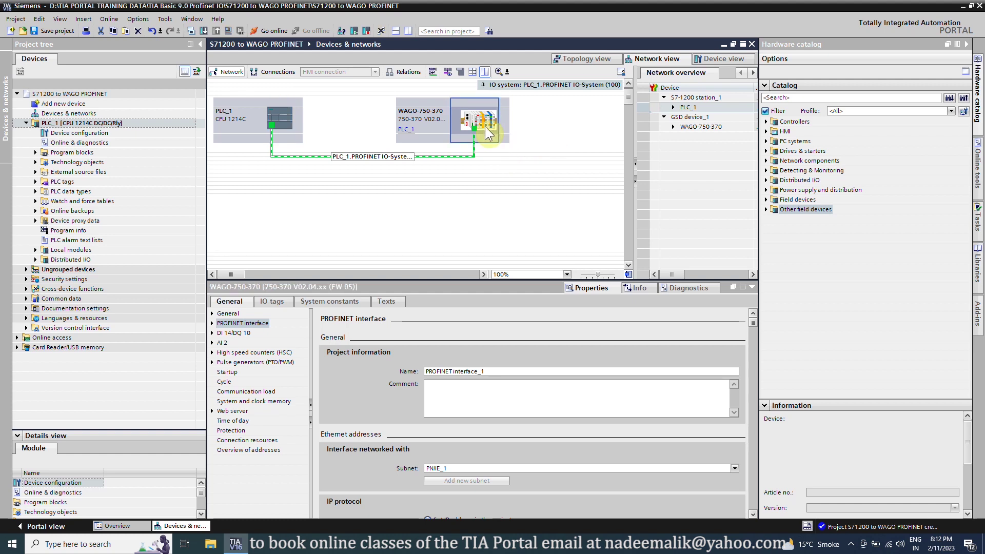
scroll(362, 384, down, 3)
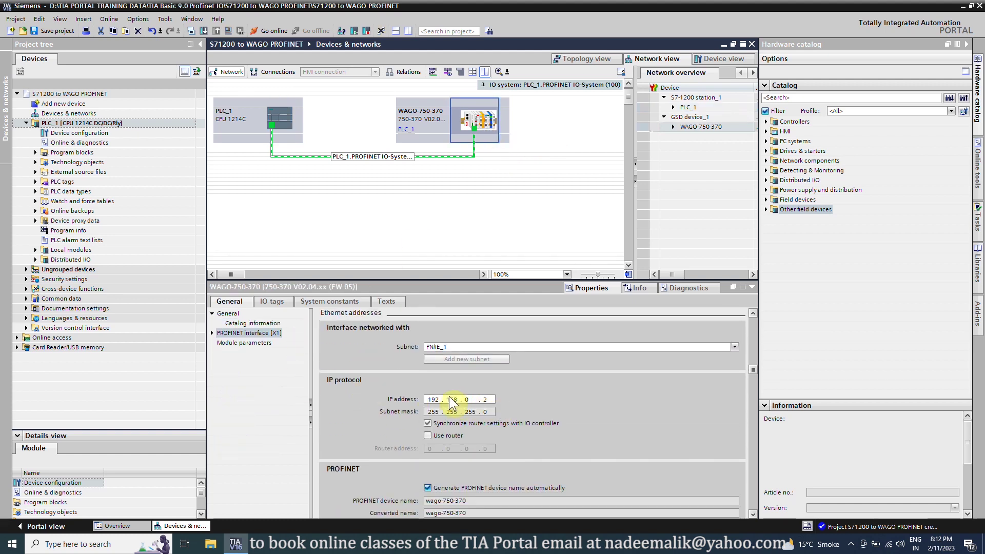
double_click(486, 399)
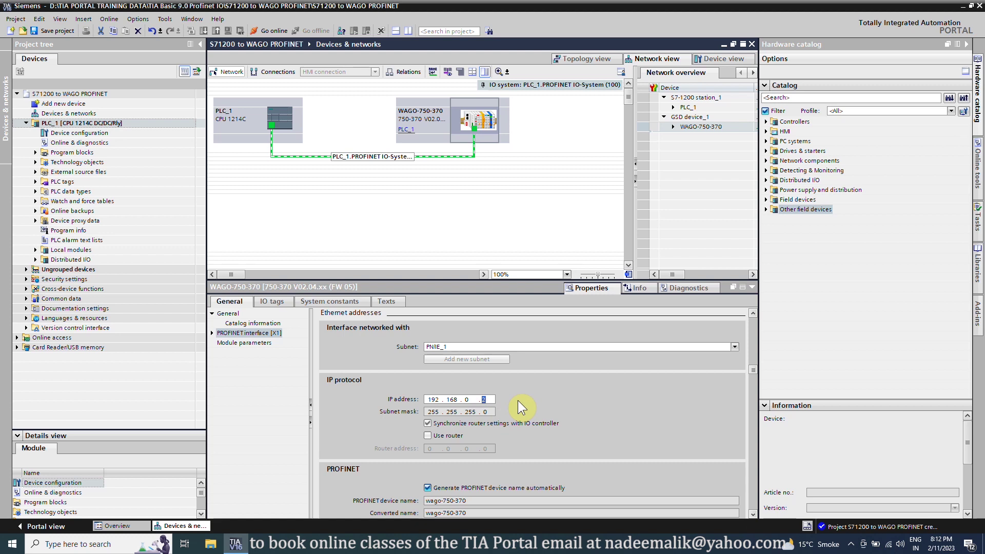
text(5)
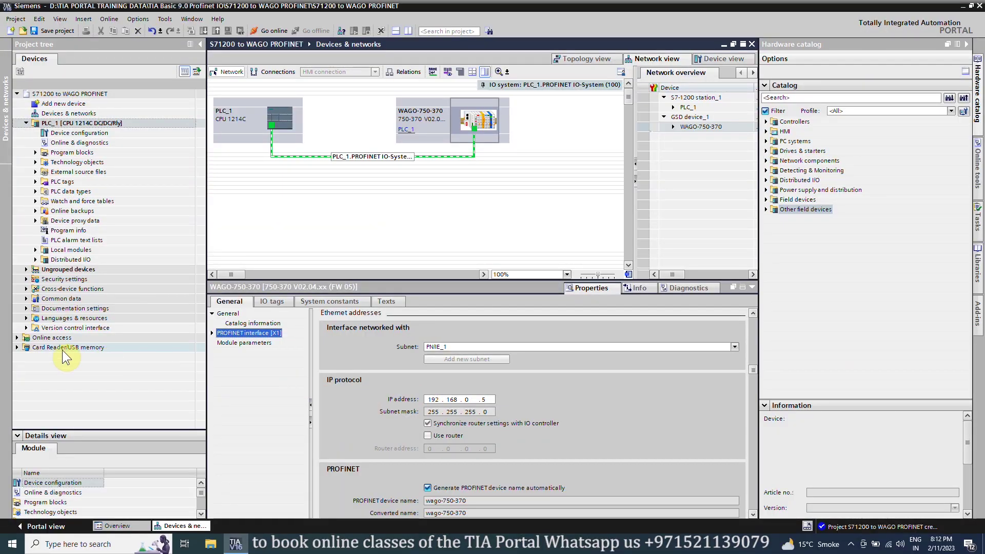
double_click(52, 337)
Step: Assign IP 192.168.0.5 to the online wago-750-370 found through the Intel Ethernet adapter
scroll(110, 321, down, 3)
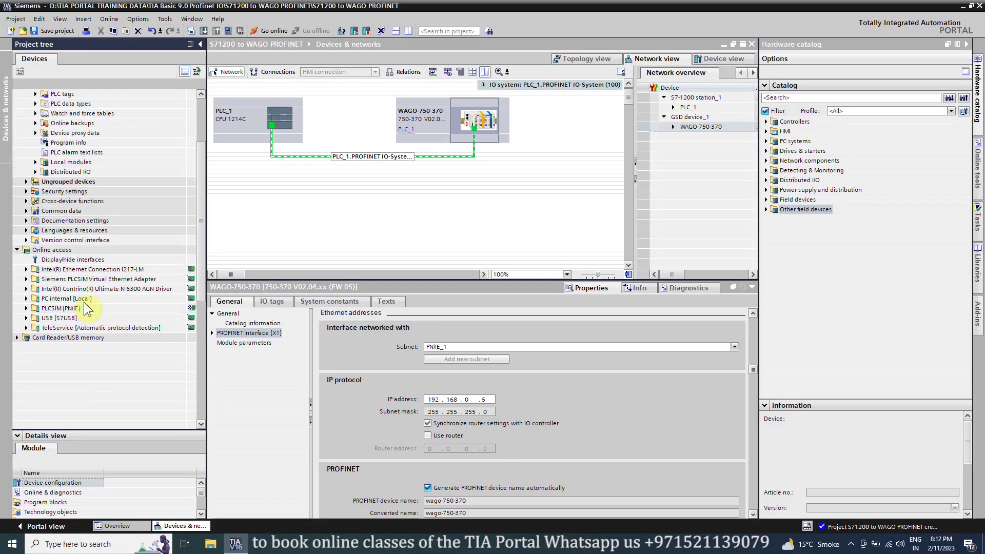
double_click(40, 272)
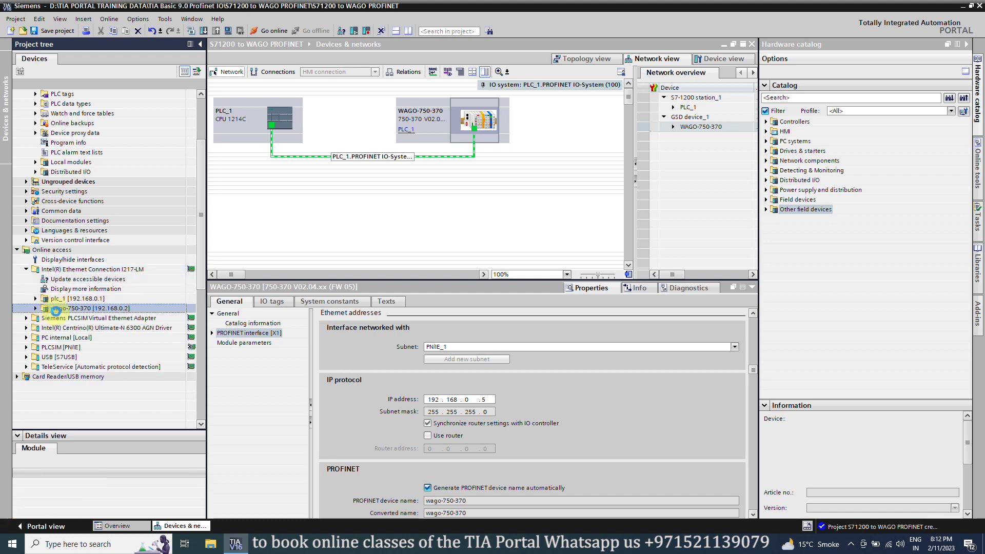
click(38, 309)
click(36, 309)
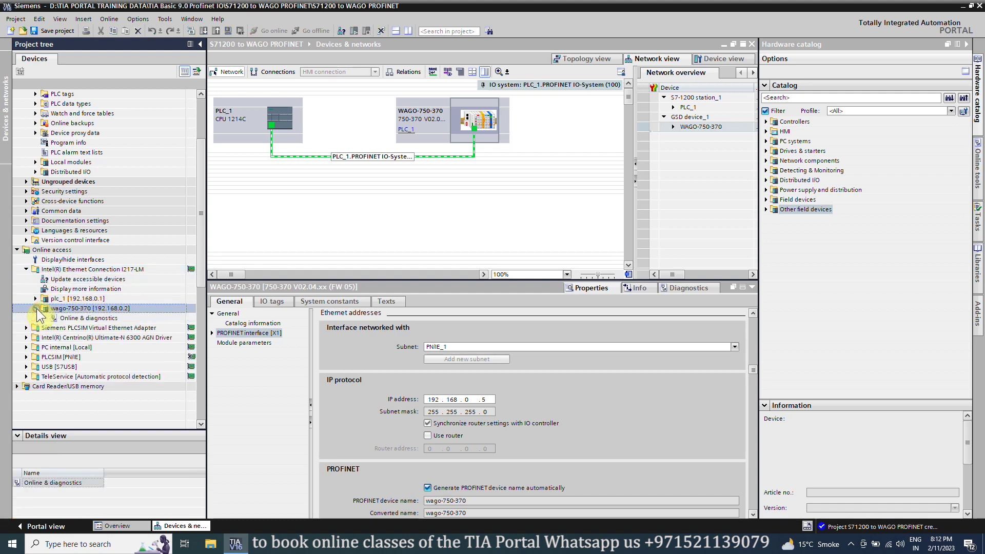
double_click(84, 318)
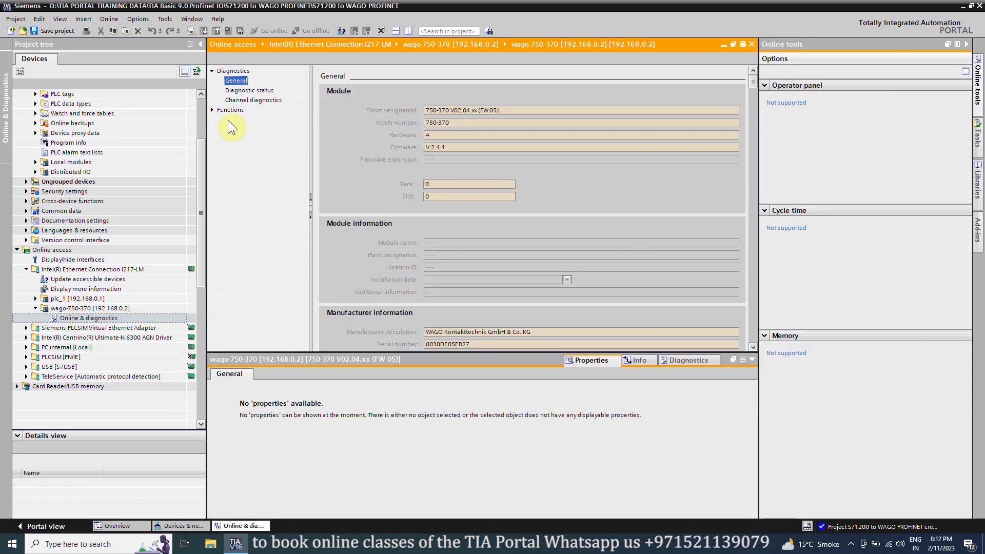
click(226, 112)
click(483, 225)
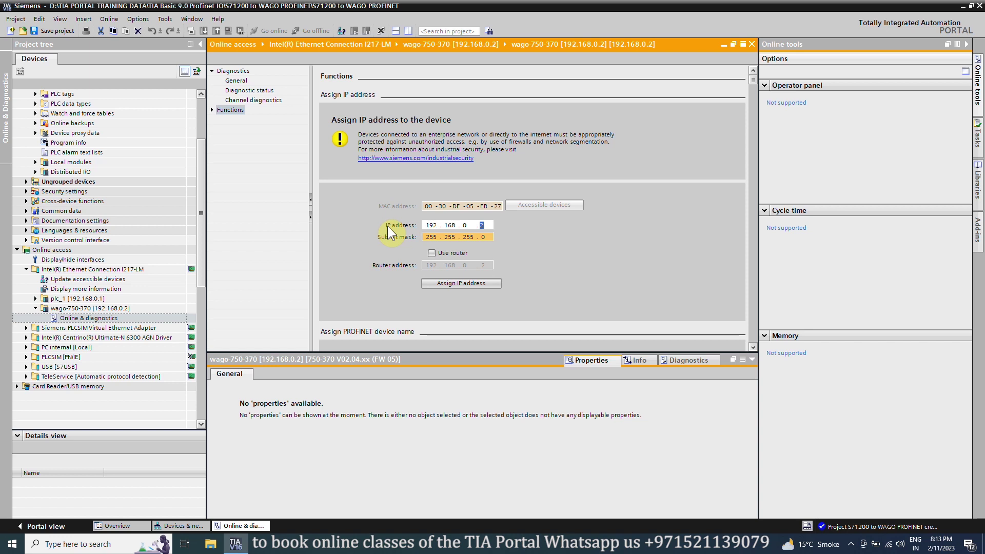
text(5)
click(444, 283)
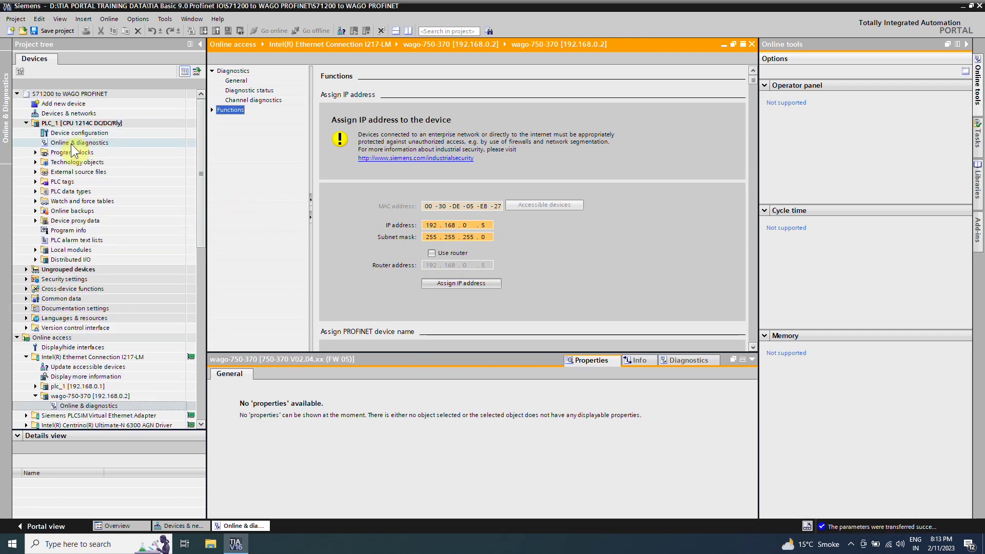
click(71, 152)
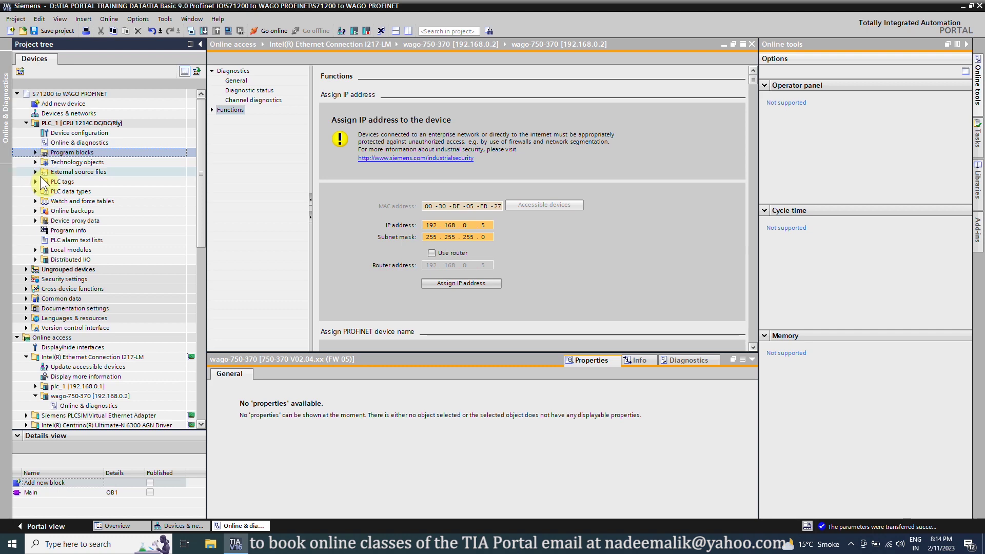
Step: Open Main [OB1], then return to Devices & networks and select the WAGO-750-370
click(36, 151)
double_click(75, 171)
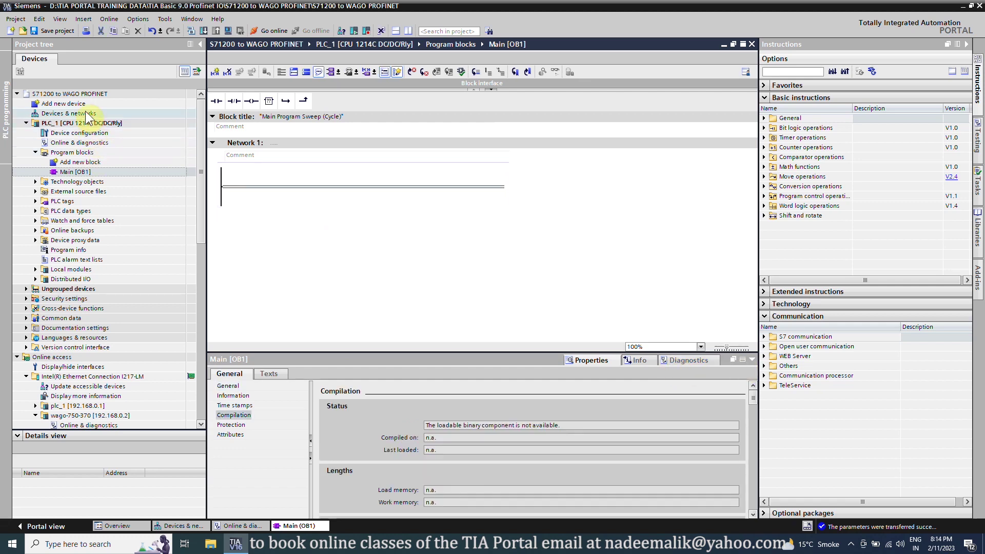
double_click(85, 113)
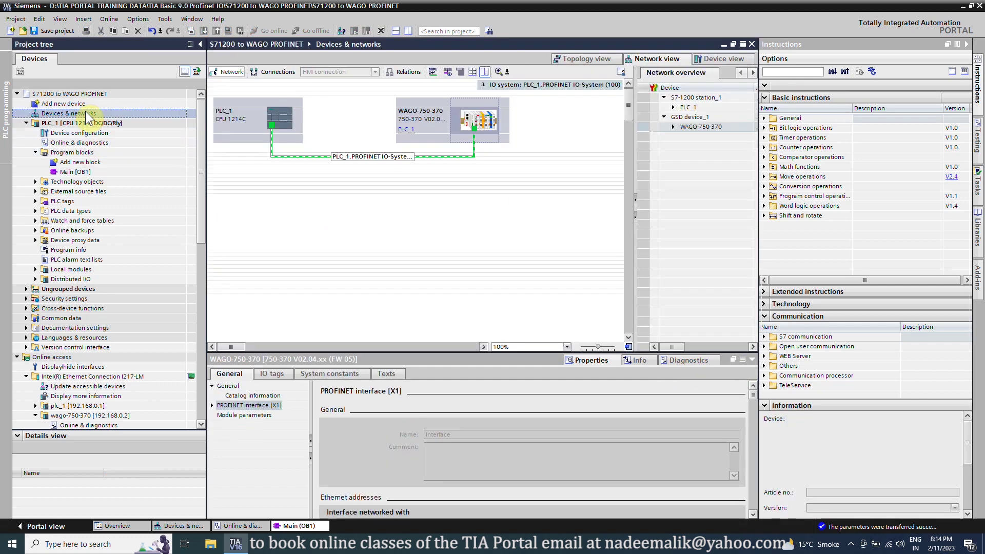
click(489, 123)
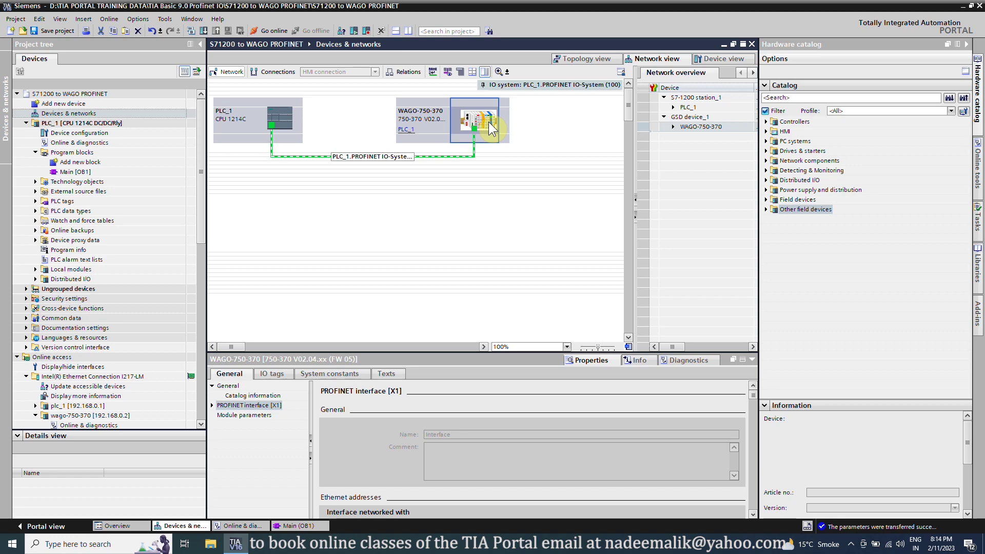
double_click(488, 123)
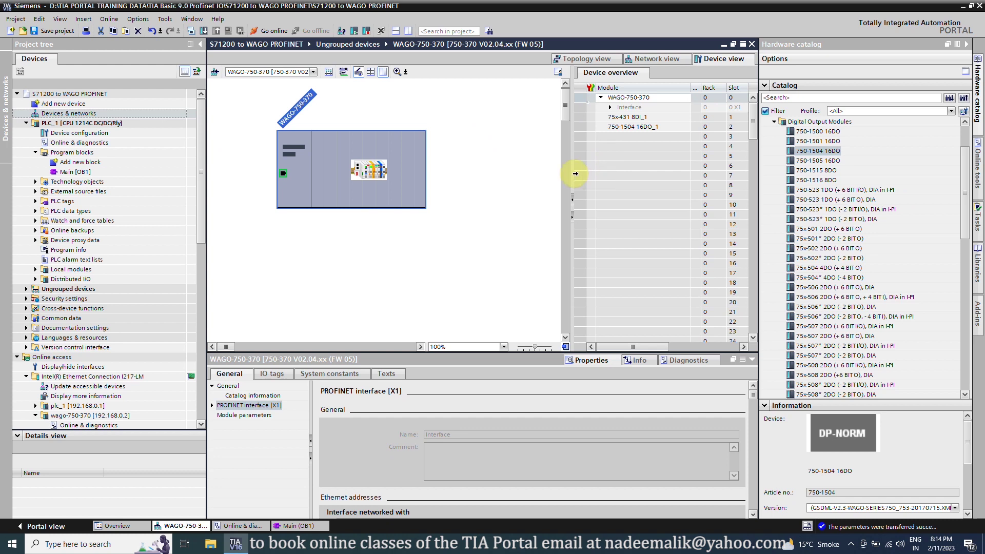
Step: Widen the Device overview and check addresses: 8DI input at 2, 16DO outputs at 2...3
drag(571, 171, 503, 180)
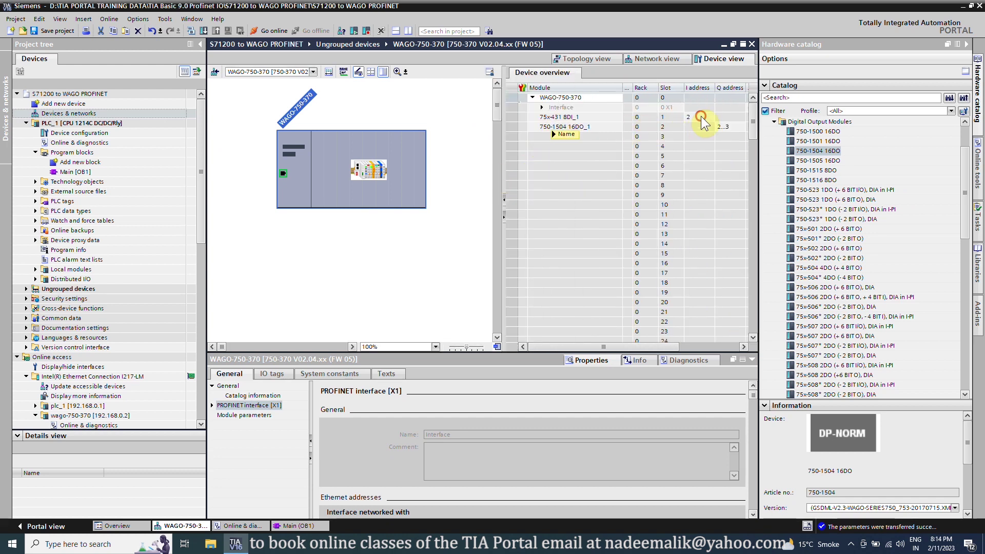
click(696, 117)
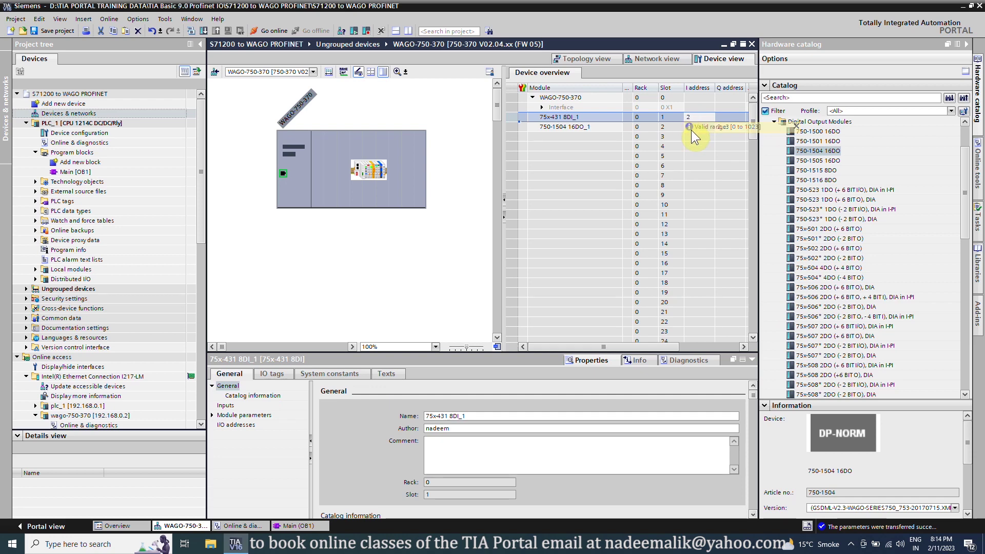
click(661, 146)
click(560, 128)
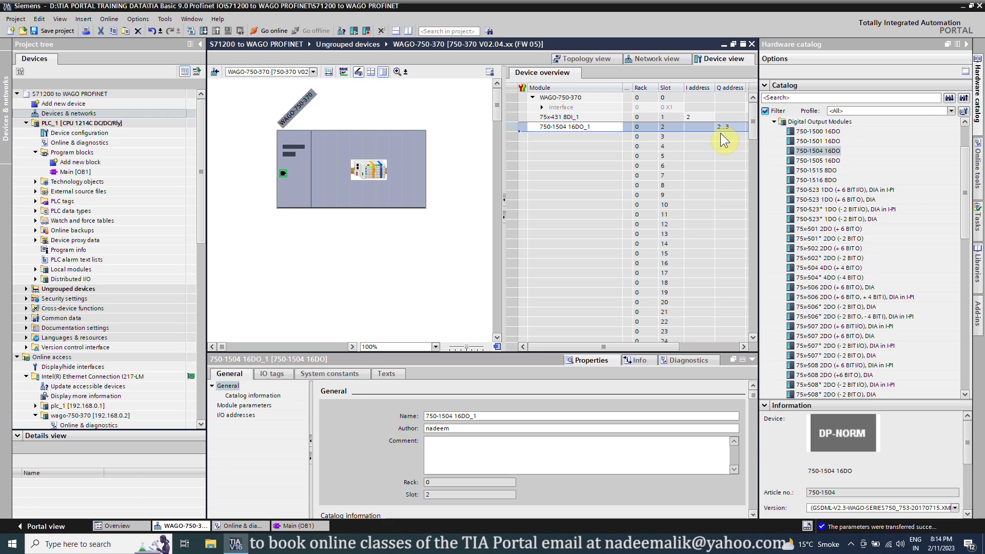
click(121, 172)
Step: In Main [OB1], place a normally-open contact on Network 1 and rename its tag to 'Proximitty Sensor'
double_click(122, 171)
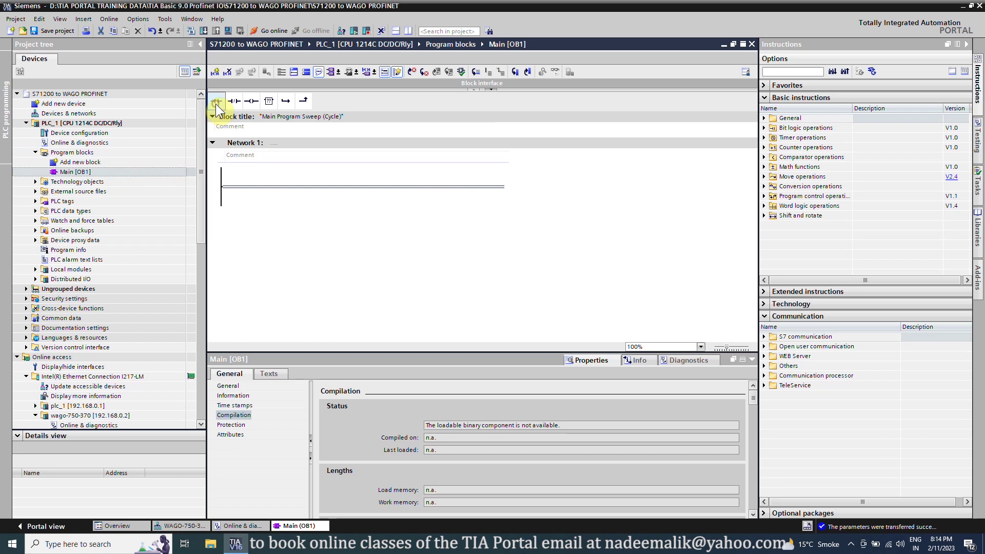
click(242, 186)
drag(216, 101, 248, 190)
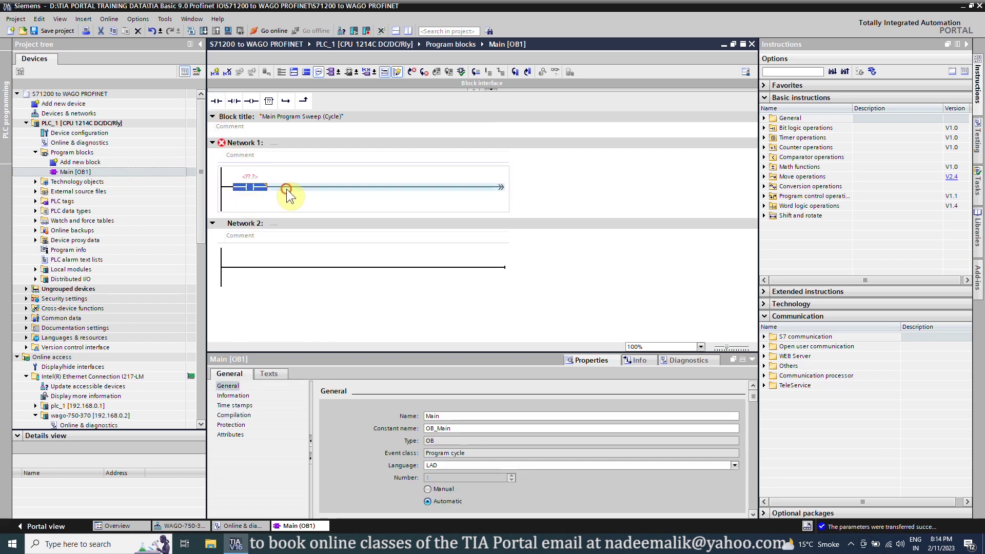
right_click(246, 180)
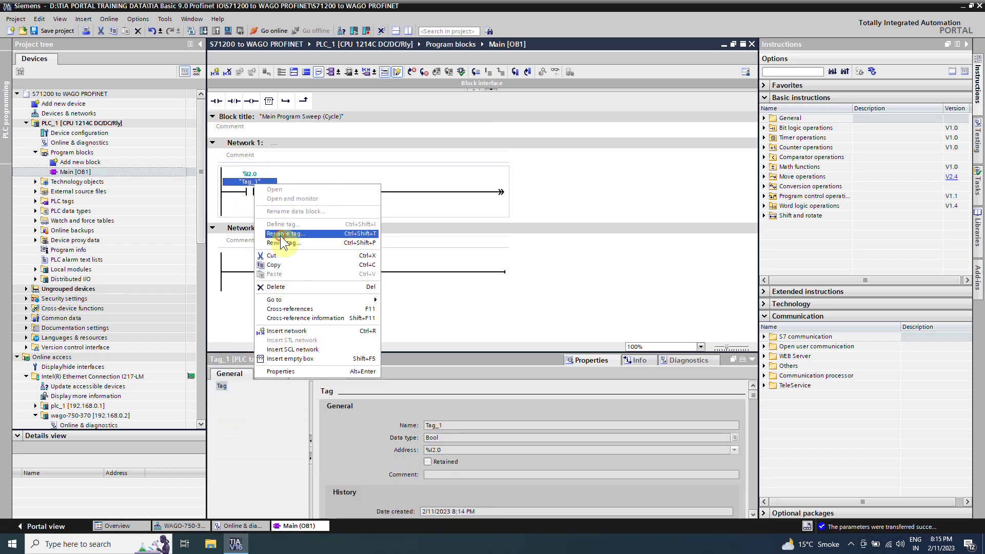
click(279, 236)
text(Pro)
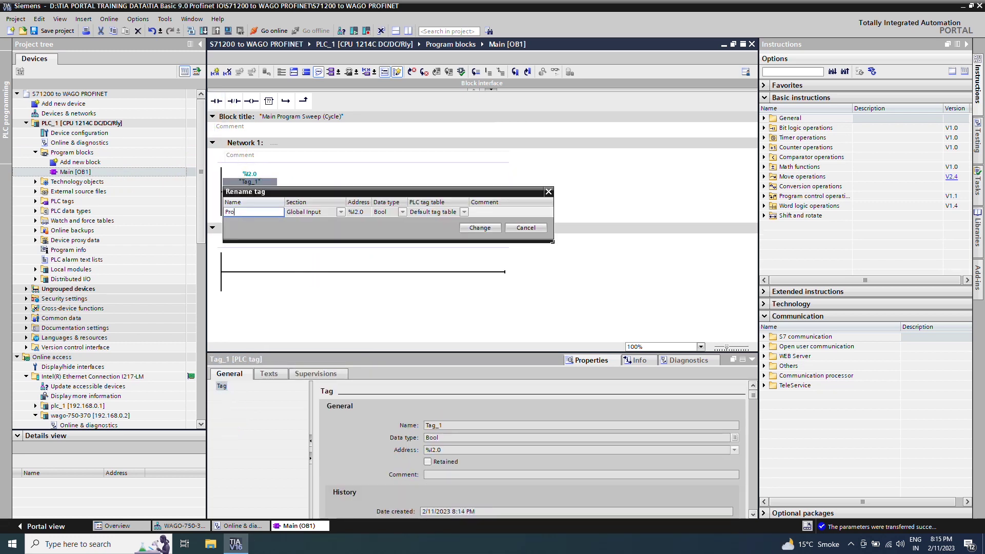
text(ximitty Sensor)
click(480, 227)
Step: Add a second series contact at %I2.1 and rename its tag to Selector Switch
drag(216, 101, 308, 200)
text(%I2.1)
key(Return)
right_click(307, 192)
click(328, 243)
text(Selector Switch)
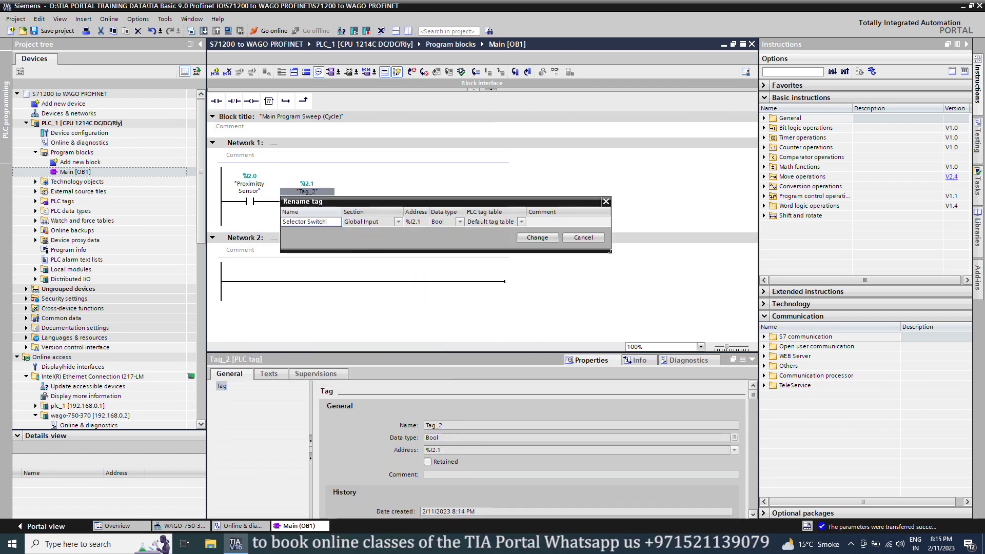
key(Return)
Step: Add a %Q2.0 output coil named Buzzer, then start downloading the project to PLC_1
drag(251, 101, 478, 202)
text(%Q2.0)
key(Return)
right_click(480, 192)
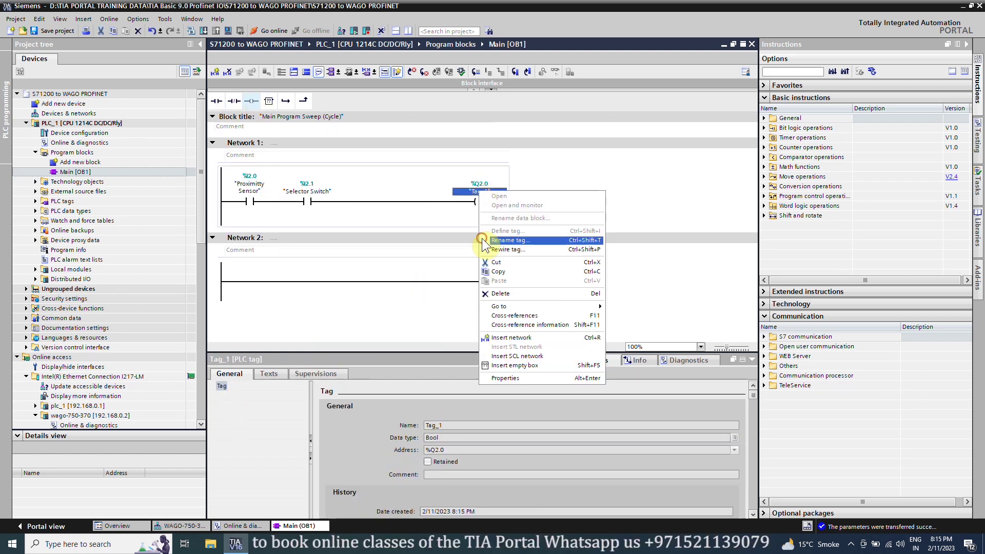
click(508, 240)
text(bUZZEzer)
key(Return)
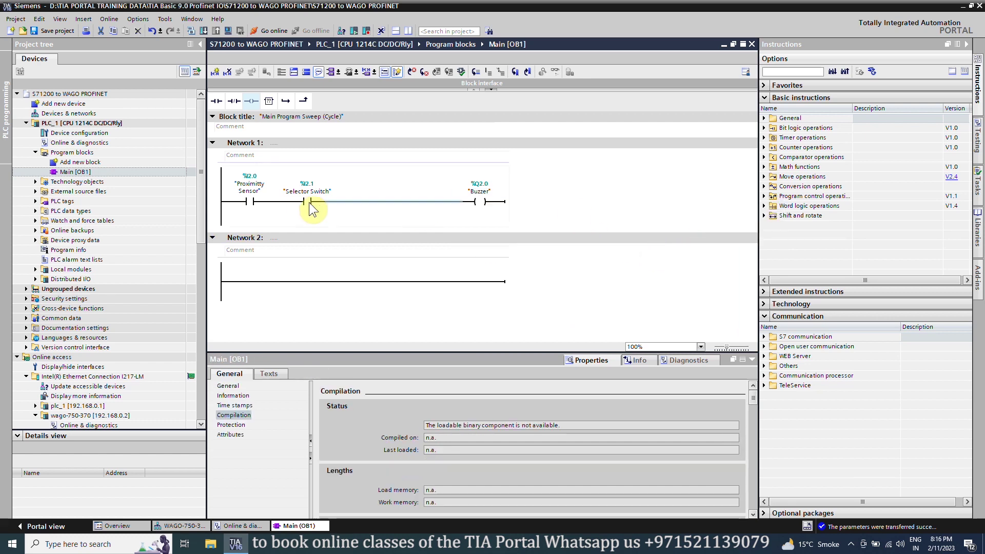
click(121, 124)
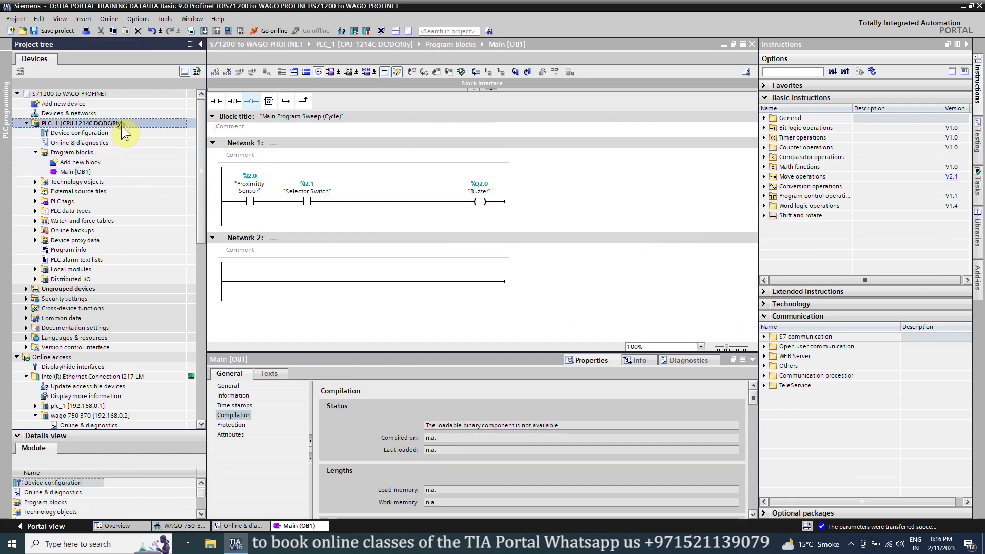
click(203, 31)
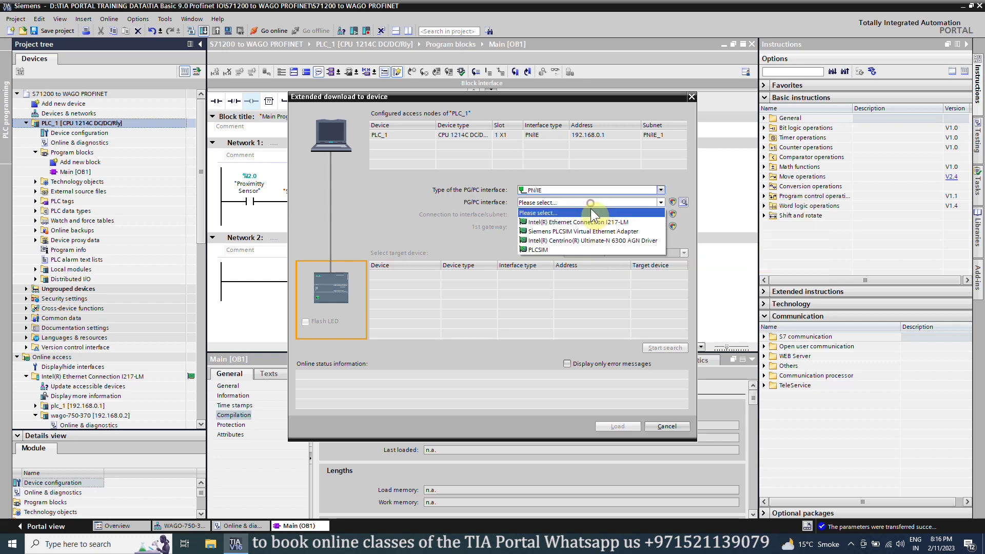
Step: Load the project onto PLC_1 with the after-load action set to Start module
click(617, 426)
click(615, 371)
click(673, 216)
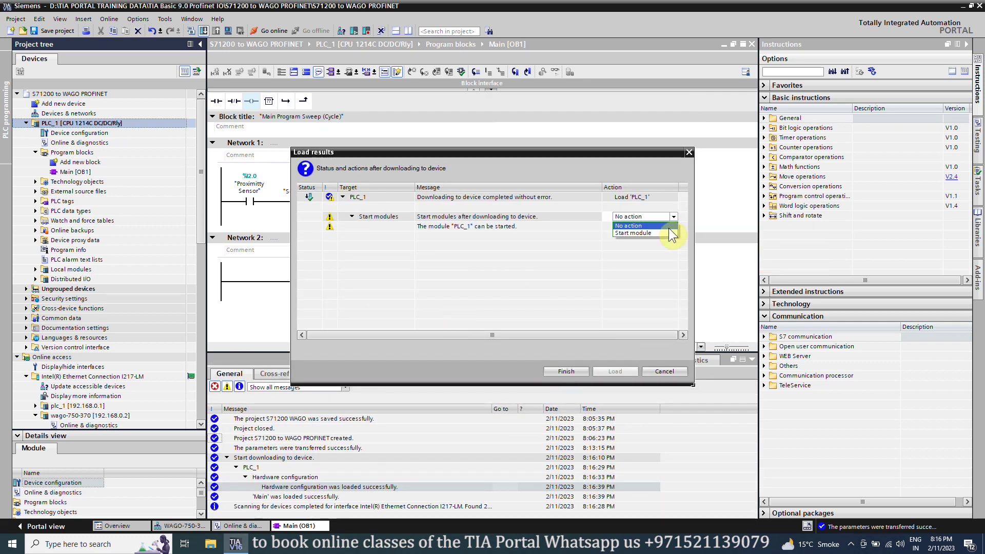
click(642, 234)
click(566, 371)
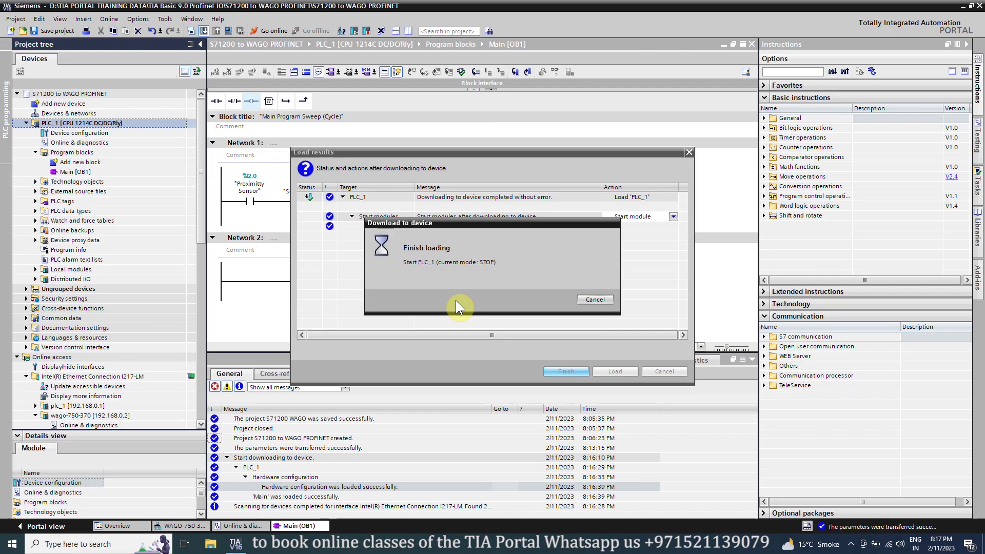